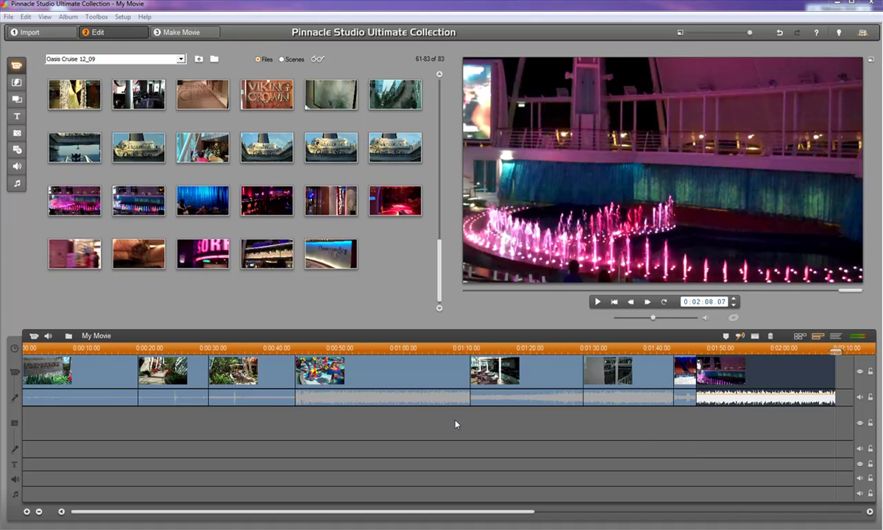
Toggle between Storyboard and Timeline views, ending on the storyboard of eight numbered clips.
{"action": "left_click", "coordinate": [642, 388]}
{"action": "left_click", "coordinate": [800, 336]}
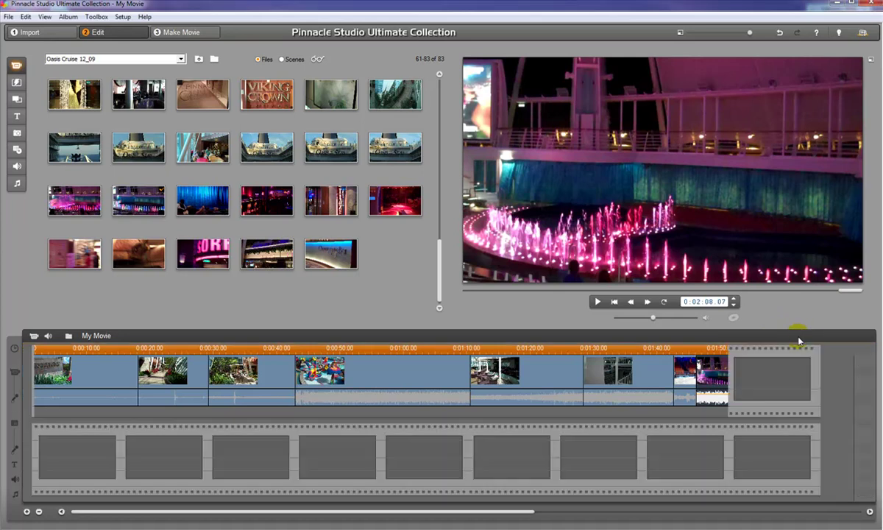
{"action": "left_click", "coordinate": [817, 337]}
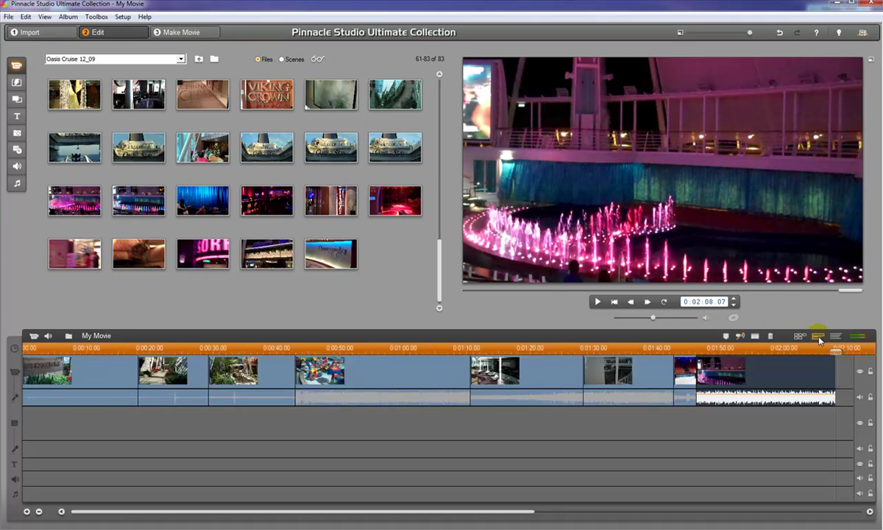
{"action": "left_click", "coordinate": [819, 337]}
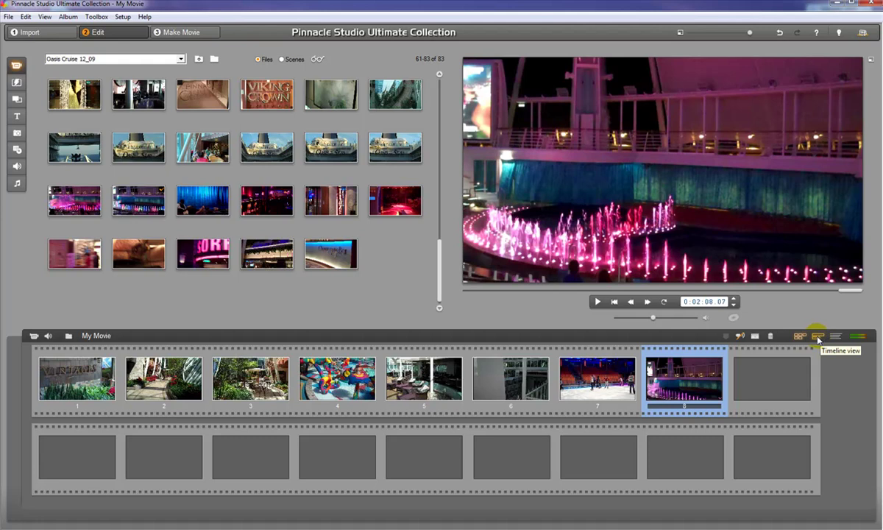
Return to the timeline and put the playhead inside the final fountain clip.
{"action": "left_click", "coordinate": [818, 337]}
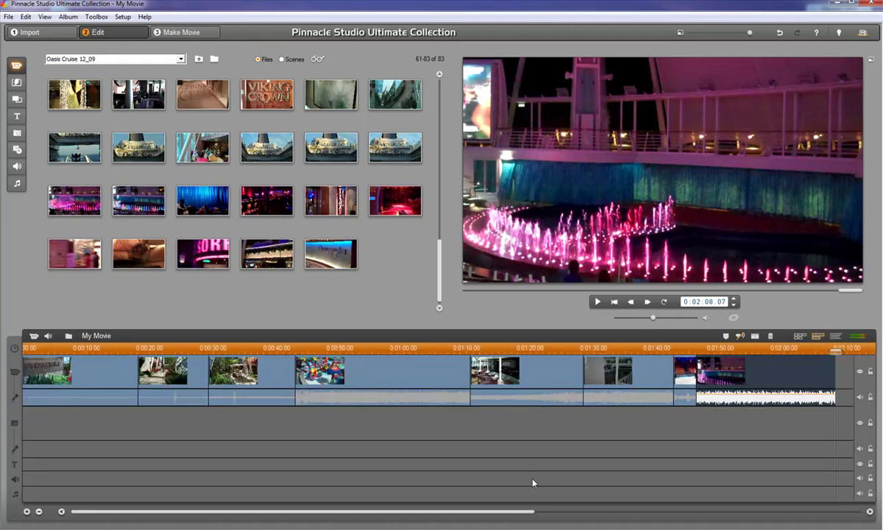
{"action": "left_click_drag", "start_coordinate": [513, 513], "coordinate": [685, 514]}
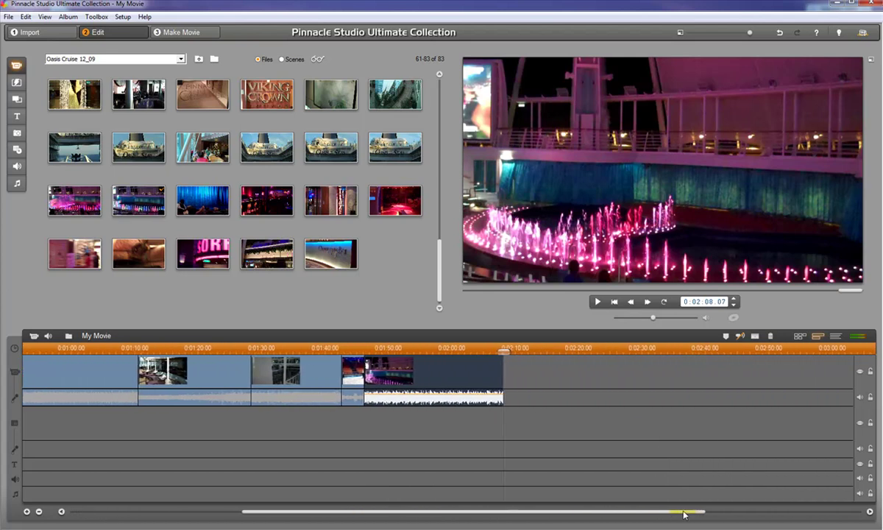
{"action": "left_click", "coordinate": [437, 350]}
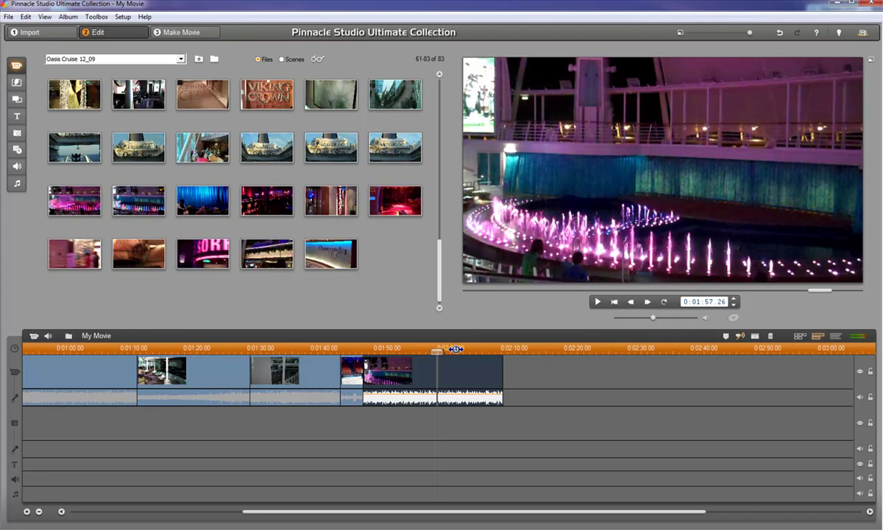
Zoom in on the fountain clip and set the playhead to about 0:01:52.24.
{"action": "left_click_drag", "start_coordinate": [457, 348], "coordinate": [879, 382]}
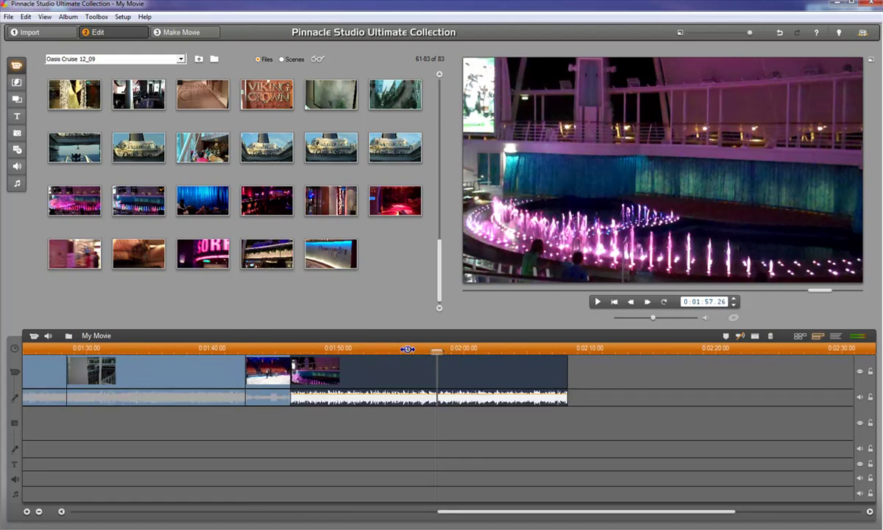
{"action": "left_click_drag", "start_coordinate": [407, 348], "coordinate": [616, 355]}
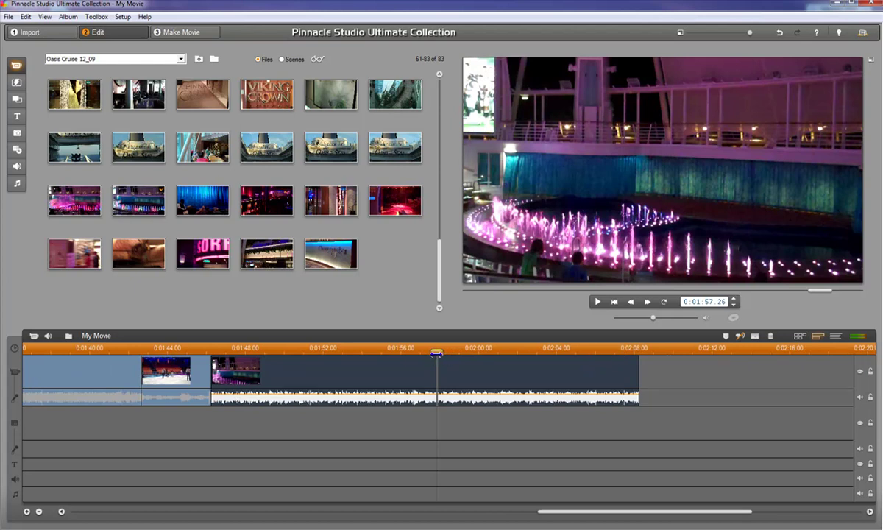
{"action": "left_click_drag", "start_coordinate": [436, 354], "coordinate": [339, 350]}
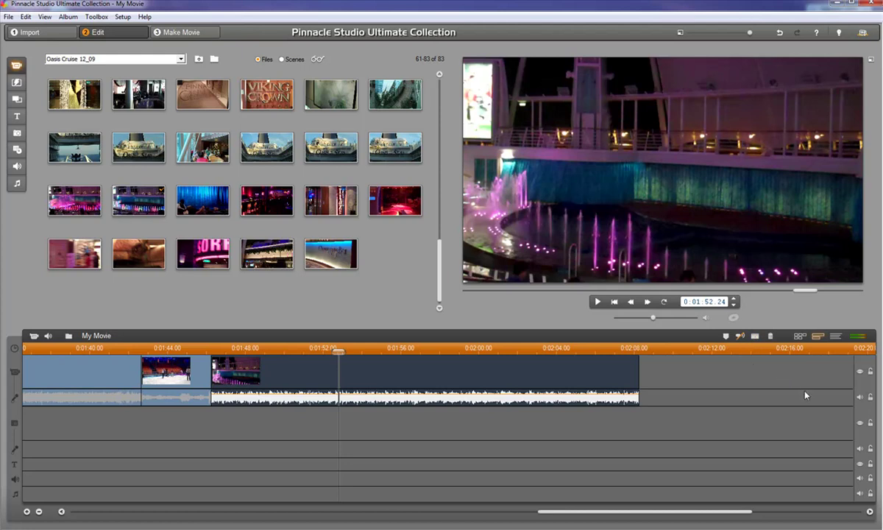
Lock the original main audio track, then cut the pink fountain clip at 0:01:52.24.
{"action": "left_click", "coordinate": [871, 399]}
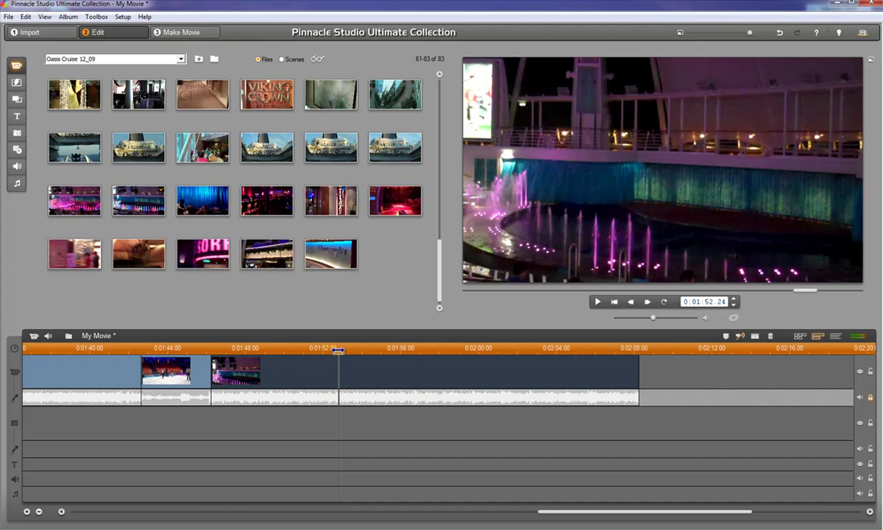
{"action": "left_click", "coordinate": [871, 398]}
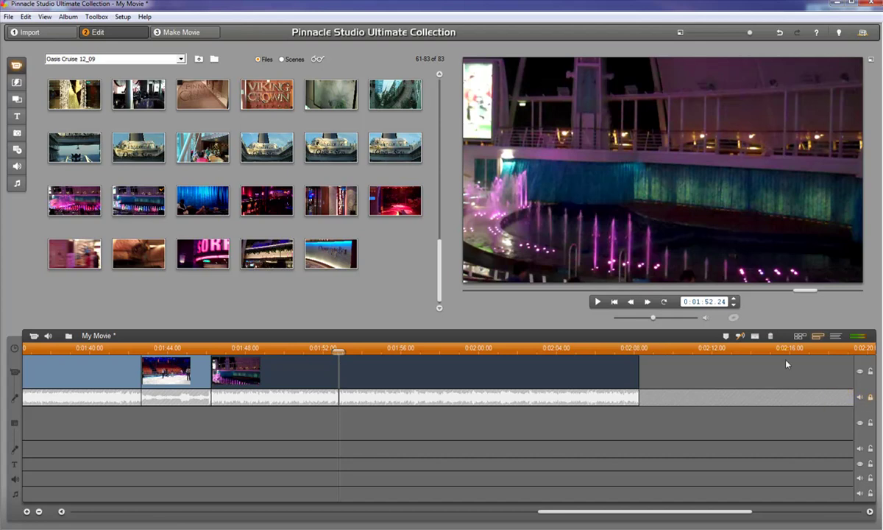
{"action": "left_click", "coordinate": [755, 337]}
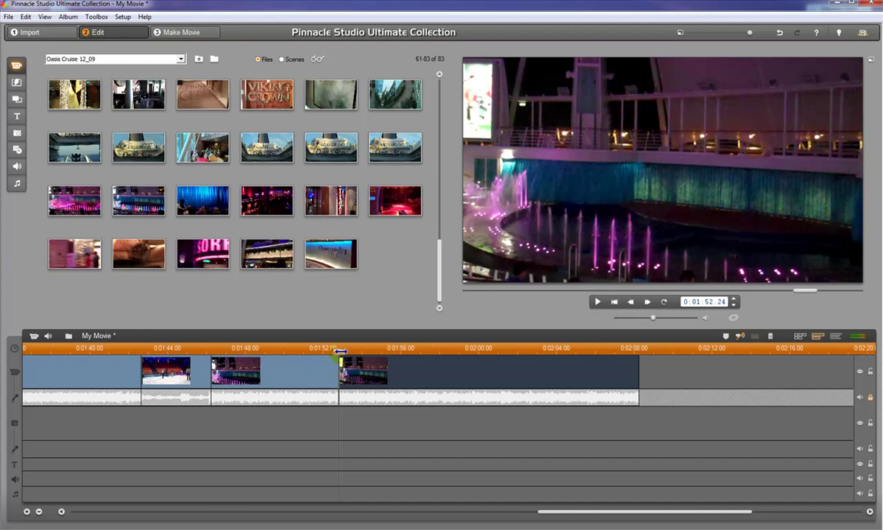
Split the fountain clip again near 0:02:02.27, delete the middle piece, and return to 1:50.
{"action": "left_click_drag", "start_coordinate": [341, 352], "coordinate": [537, 358]}
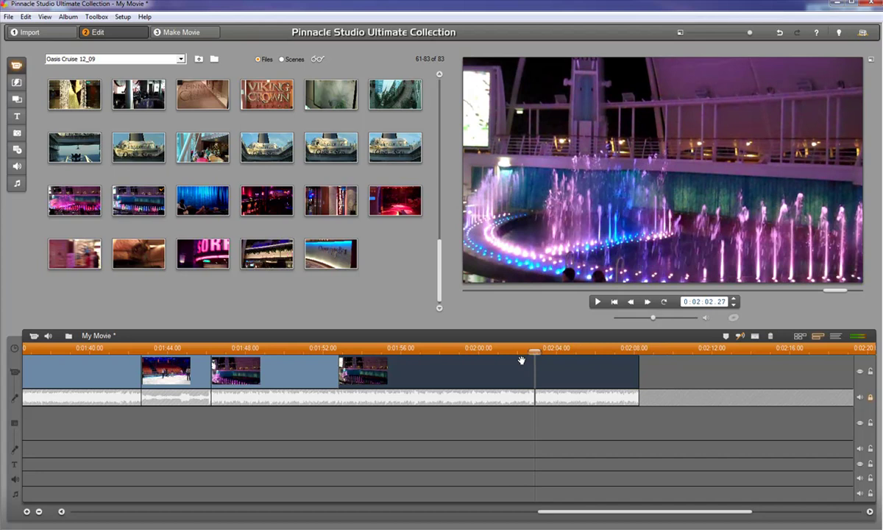
{"action": "left_click", "coordinate": [756, 336]}
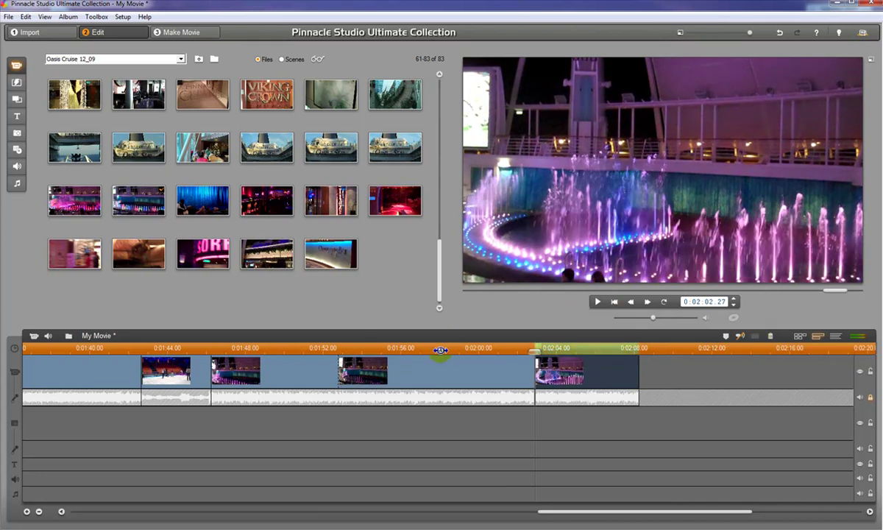
{"action": "left_click", "coordinate": [439, 370]}
{"action": "left_click_drag", "start_coordinate": [438, 370], "coordinate": [419, 373]}
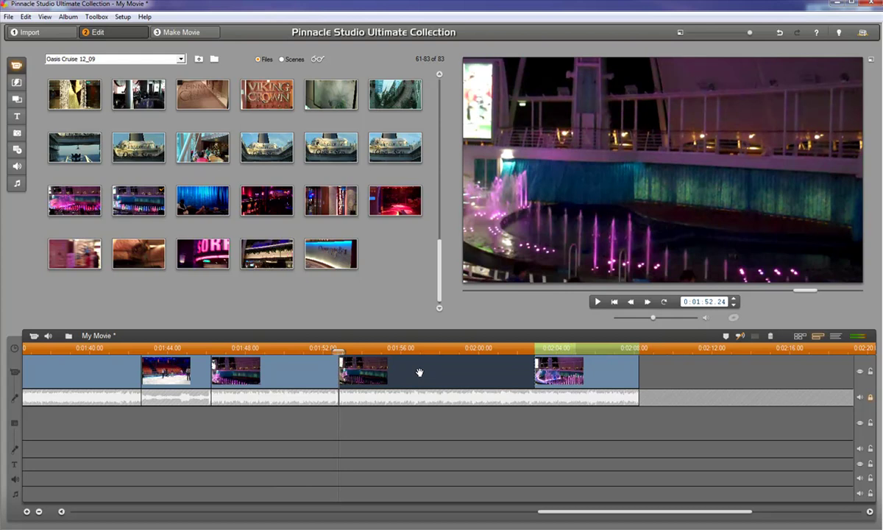
{"action": "key", "text": "Delete"}
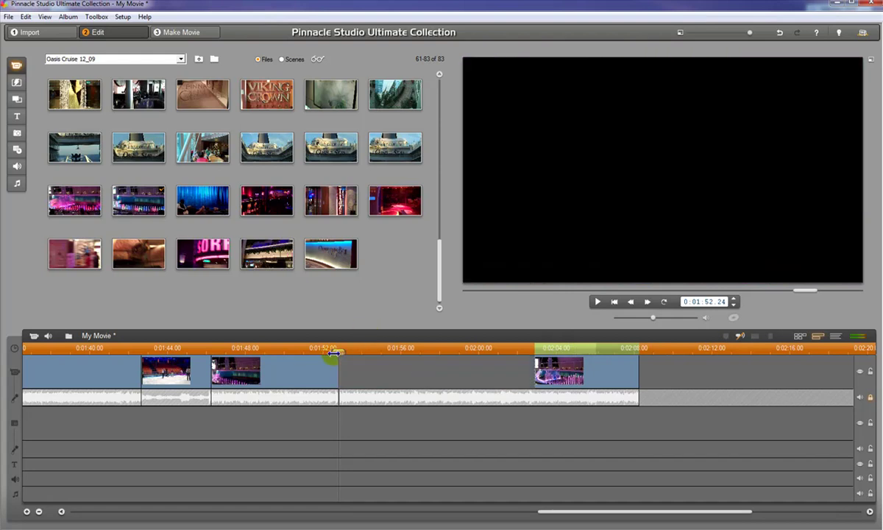
{"action": "left_click_drag", "start_coordinate": [337, 351], "coordinate": [277, 348]}
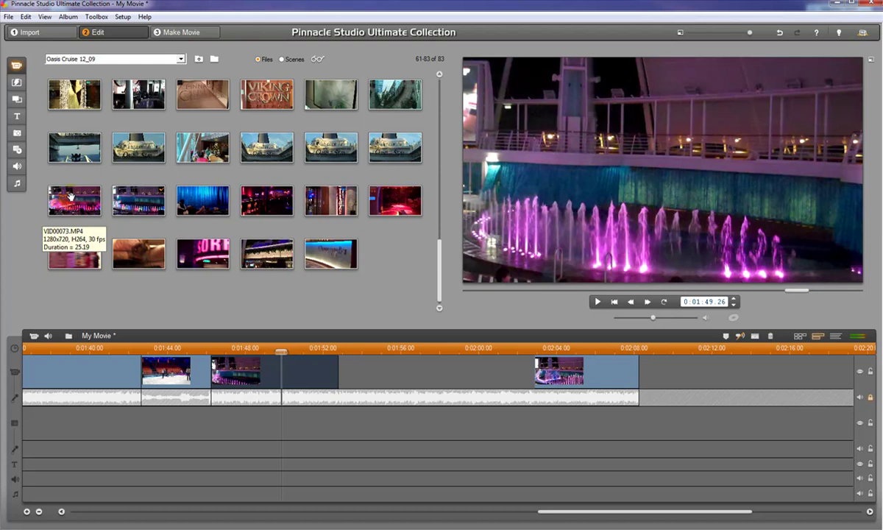
Place VID00073 on the second video track at 0:01:52.24 and delete its audio.
{"action": "left_click_drag", "start_coordinate": [70, 195], "coordinate": [339, 427]}
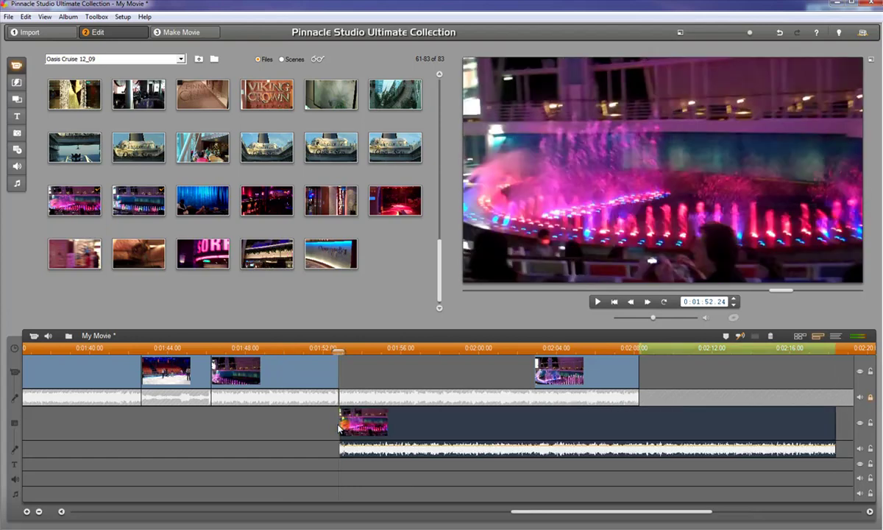
{"action": "mouse_move", "coordinate": [592, 447]}
{"action": "left_mouse_down"}
{"action": "mouse_move", "coordinate": [556, 447]}
{"action": "mouse_move", "coordinate": [582, 451]}
{"action": "mouse_move", "coordinate": [594, 430]}
{"action": "left_mouse_up"}
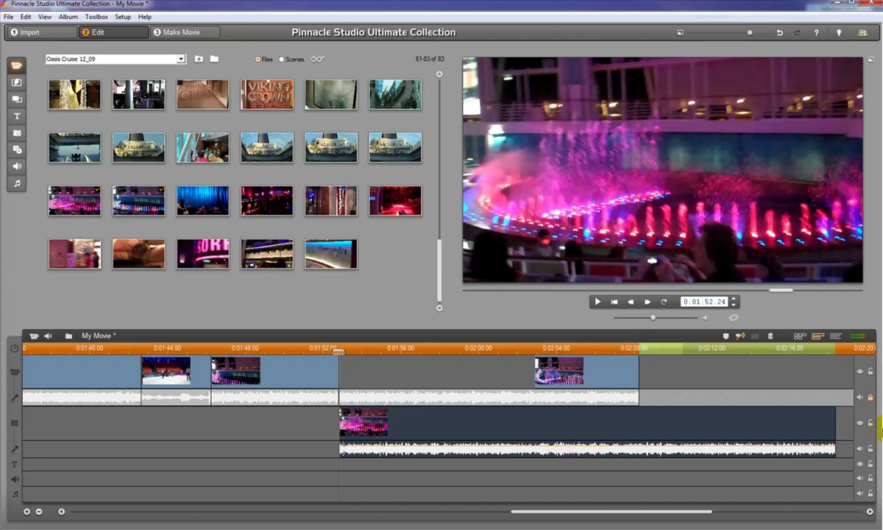
{"action": "left_click", "coordinate": [871, 424]}
{"action": "left_click", "coordinate": [871, 424]}
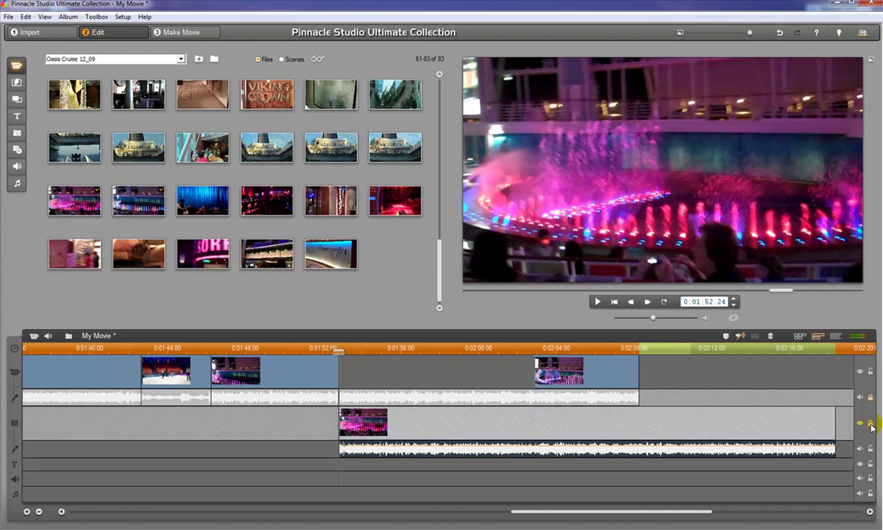
{"action": "left_click", "coordinate": [463, 448]}
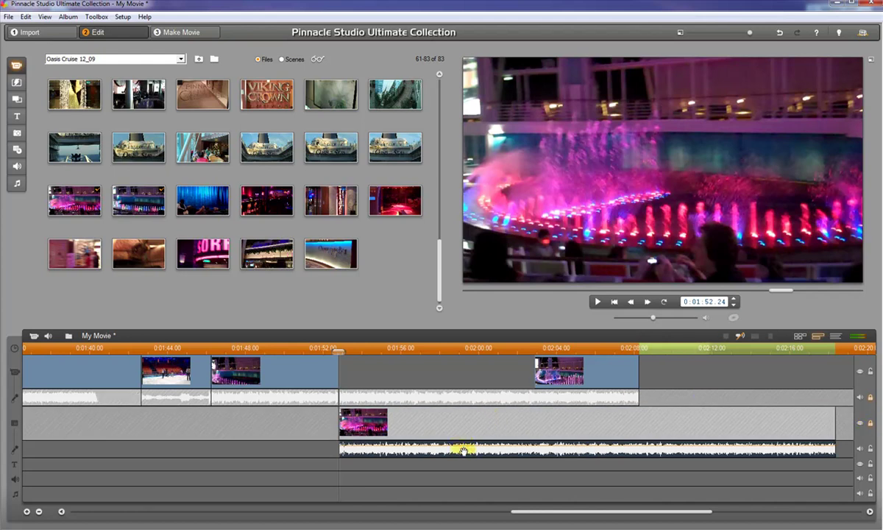
{"action": "key", "text": "Delete"}
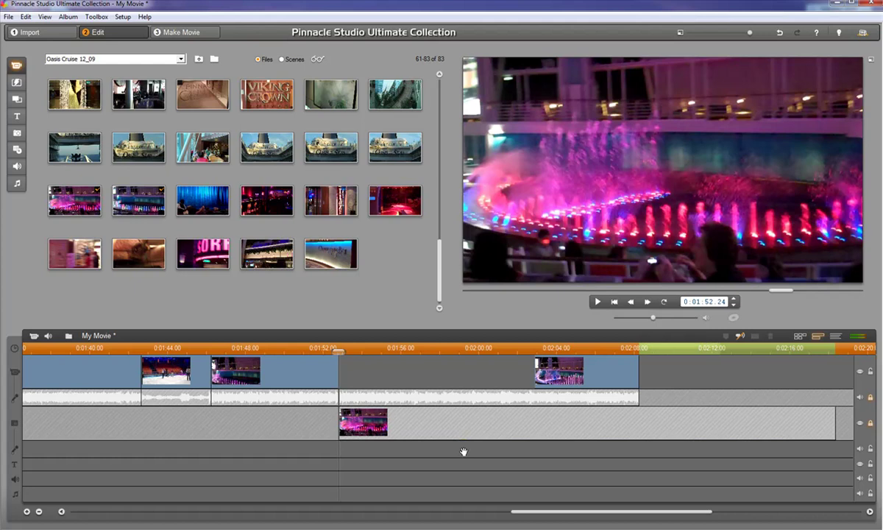
{"action": "left_click", "coordinate": [872, 424]}
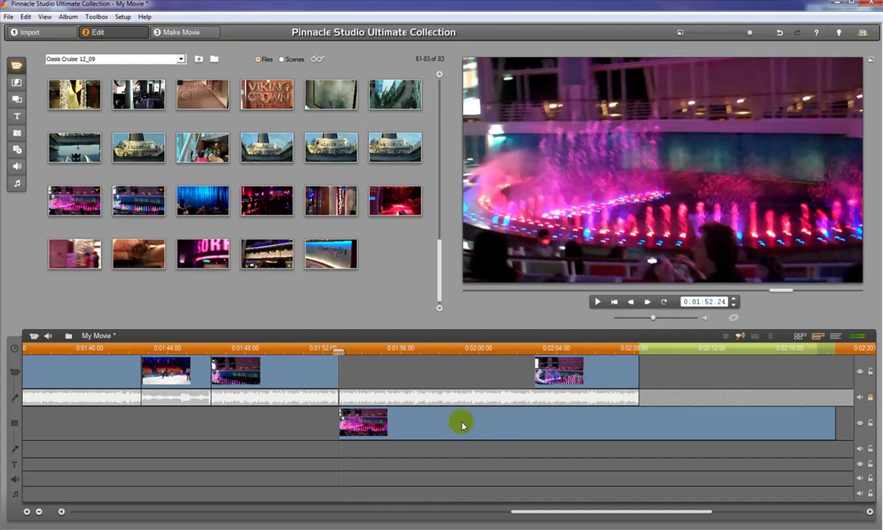
{"action": "left_click", "coordinate": [395, 420]}
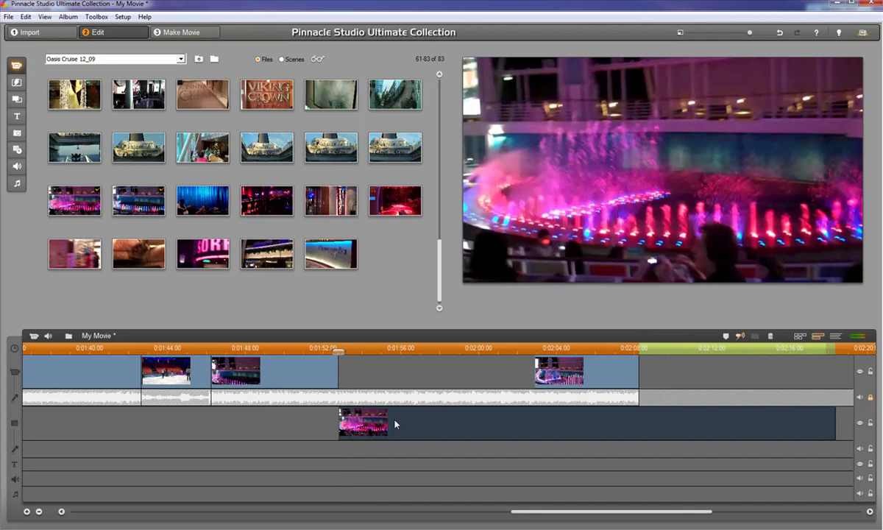
Set the VID00073 overlay's end point at 0:00:18.12 so it lasts 0:00:18.13.
{"action": "double_click", "coordinate": [396, 425]}
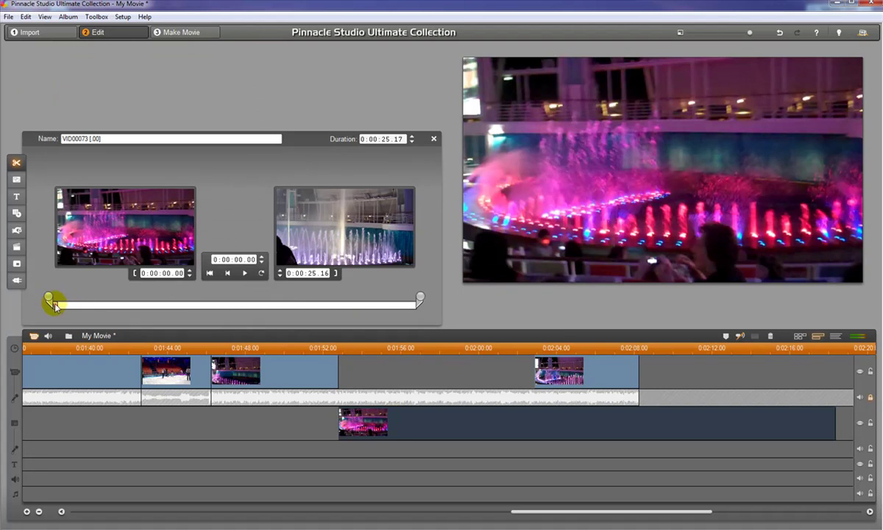
{"action": "left_click_drag", "start_coordinate": [55, 304], "coordinate": [318, 319]}
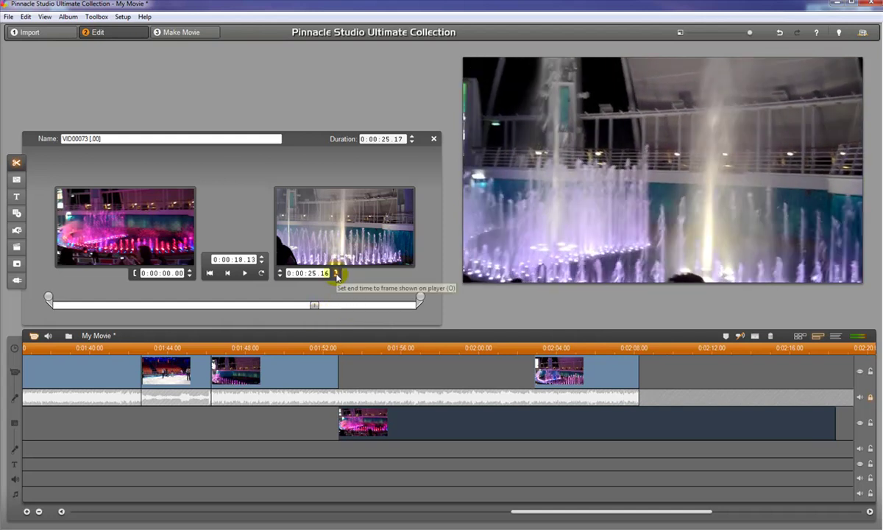
{"action": "left_click", "coordinate": [336, 273]}
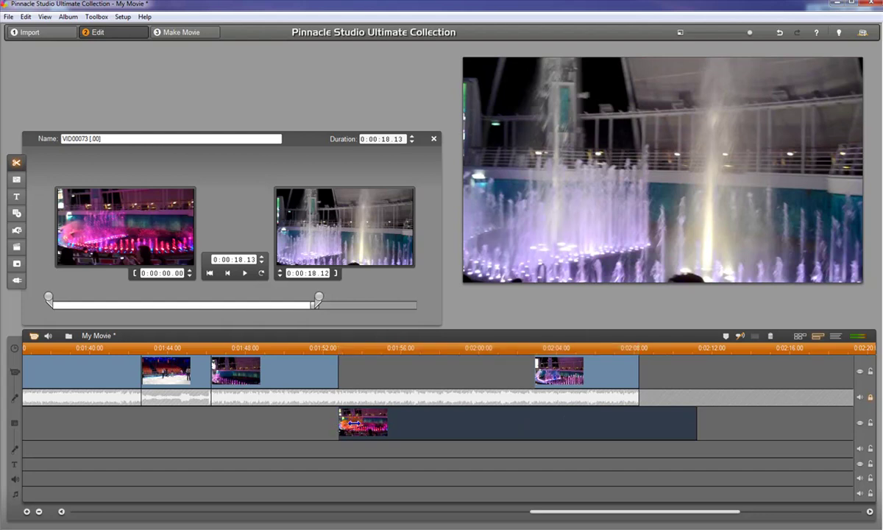
Trim the overlay's start to a 0:00:10.03 duration, align it at 0:01:52.24, and park at 0:01:49.28.
{"action": "left_click_drag", "start_coordinate": [355, 424], "coordinate": [481, 427]}
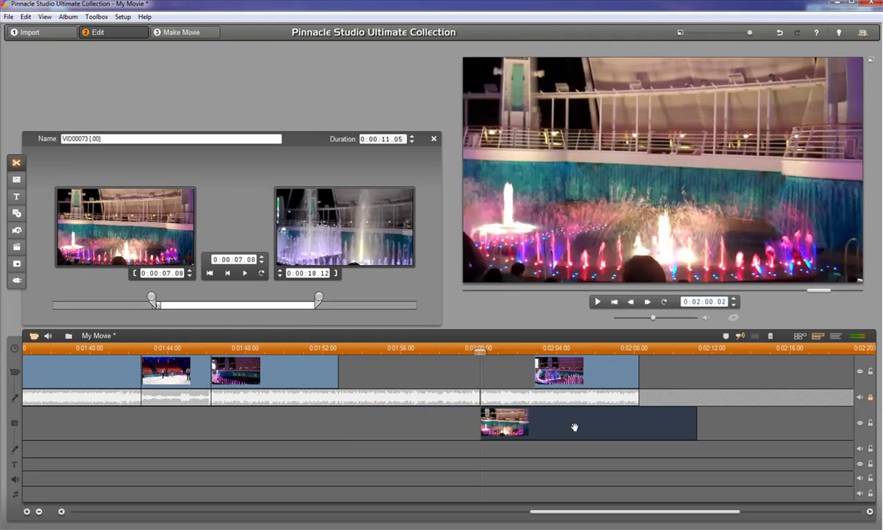
{"action": "mouse_move", "coordinate": [576, 432]}
{"action": "left_mouse_down"}
{"action": "mouse_move", "coordinate": [406, 437]}
{"action": "mouse_move", "coordinate": [542, 383]}
{"action": "left_mouse_up"}
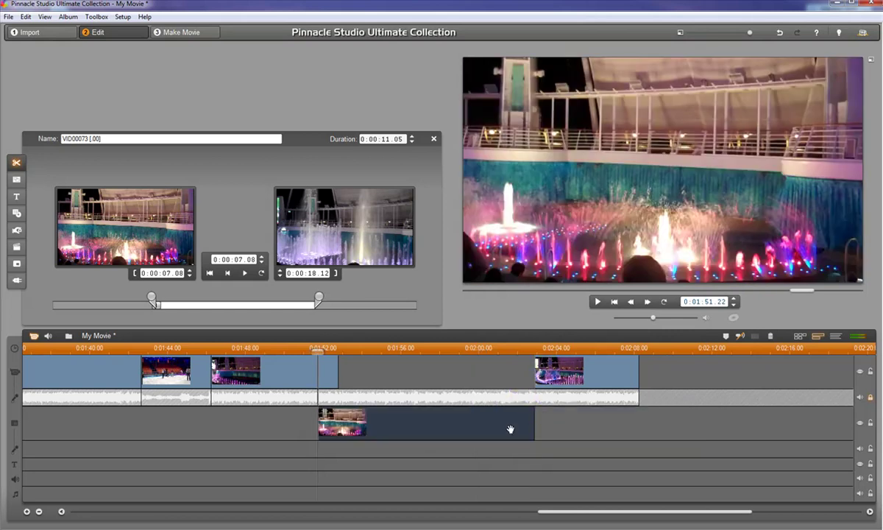
{"action": "left_click_drag", "start_coordinate": [498, 432], "coordinate": [528, 422]}
{"action": "left_click_drag", "start_coordinate": [318, 421], "coordinate": [336, 420]}
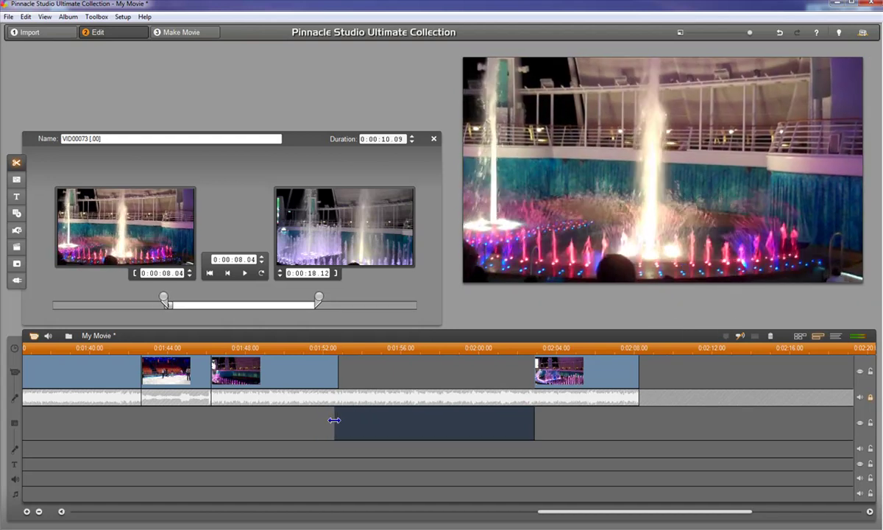
{"action": "left_click_drag", "start_coordinate": [335, 419], "coordinate": [337, 421]}
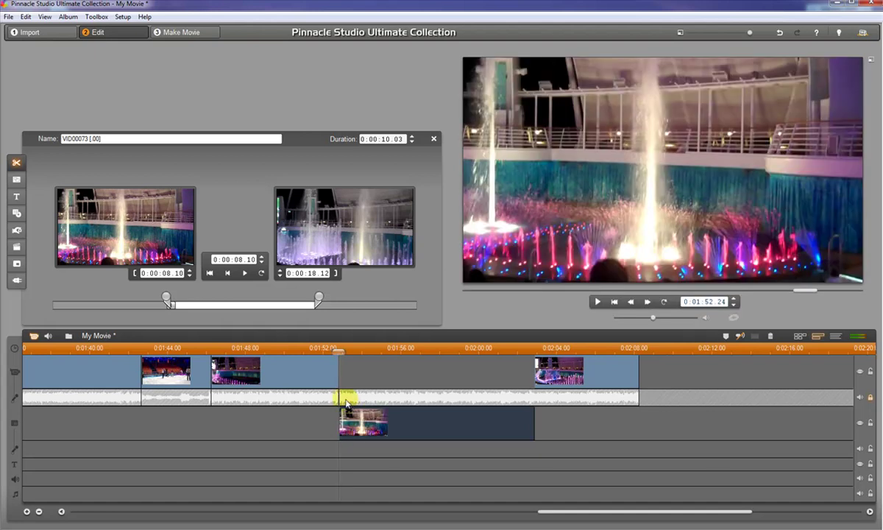
{"action": "left_click_drag", "start_coordinate": [337, 352], "coordinate": [283, 351]}
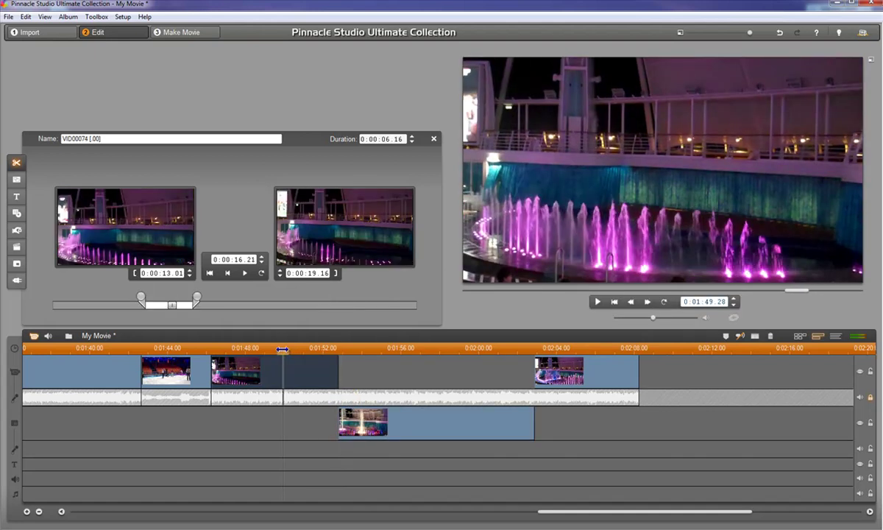
Play back the overlay edit, then jump to the movie start and briefly play and pause.
{"action": "left_click", "coordinate": [597, 301]}
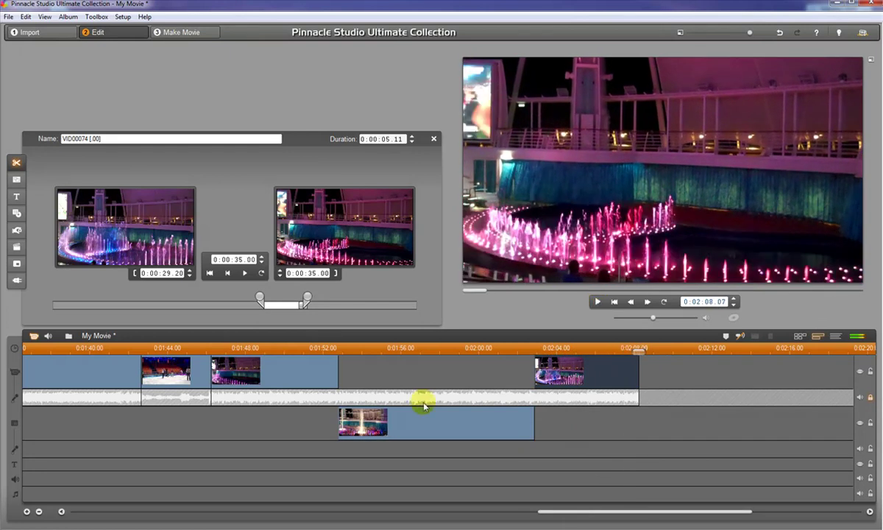
{"action": "key", "text": "Home"}
{"action": "left_click", "coordinate": [598, 302]}
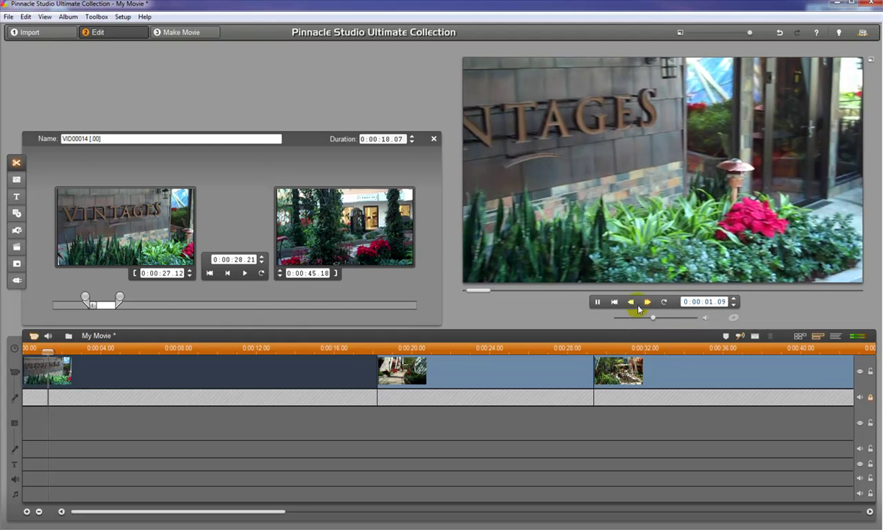
{"action": "left_click", "coordinate": [598, 302]}
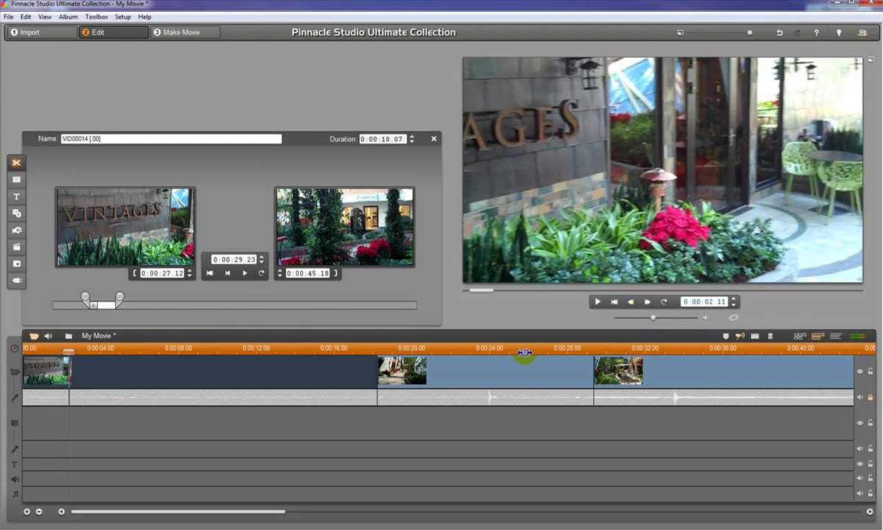